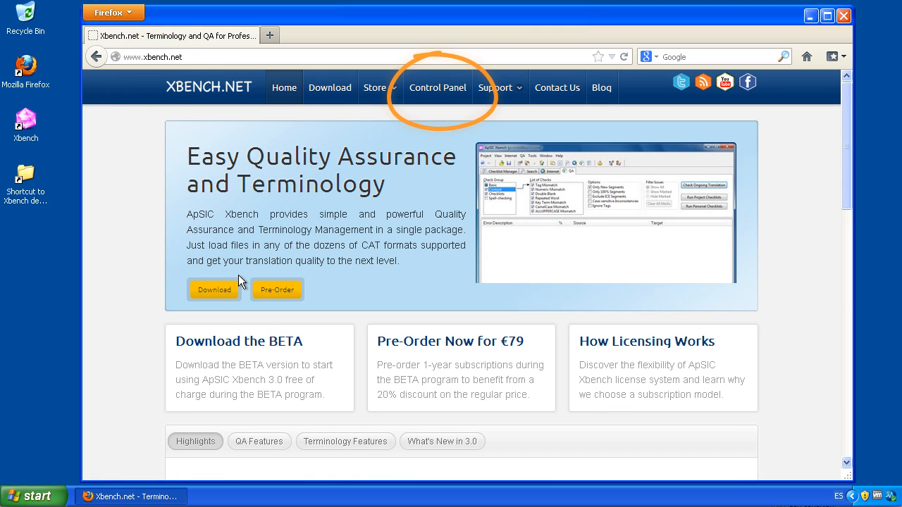
# - Minimize the Firefox window showing xbench.net to reveal the desktop
pyautogui.click(812, 17)
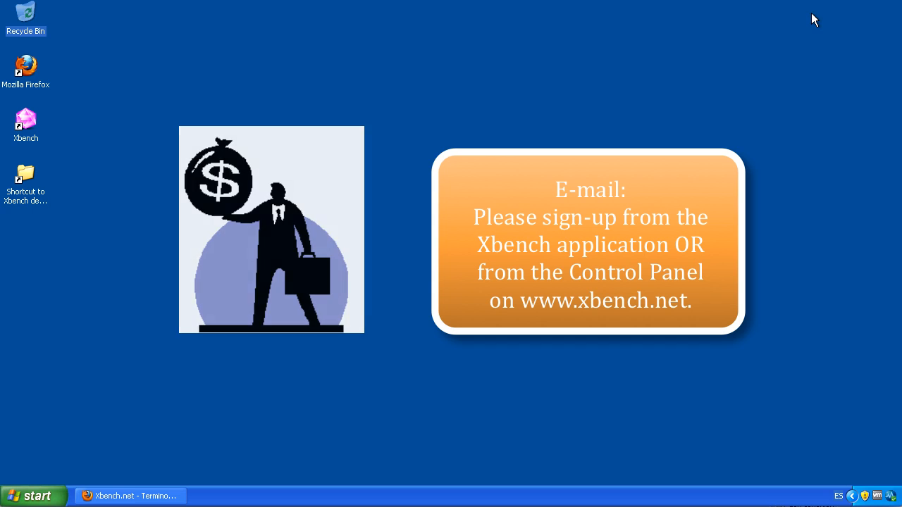
# - Launch Xbench from the desktop to its Sign In dialog, close it, and restore Firefox
pyautogui.click(27, 125)
pyautogui.doubleClick(27, 127)
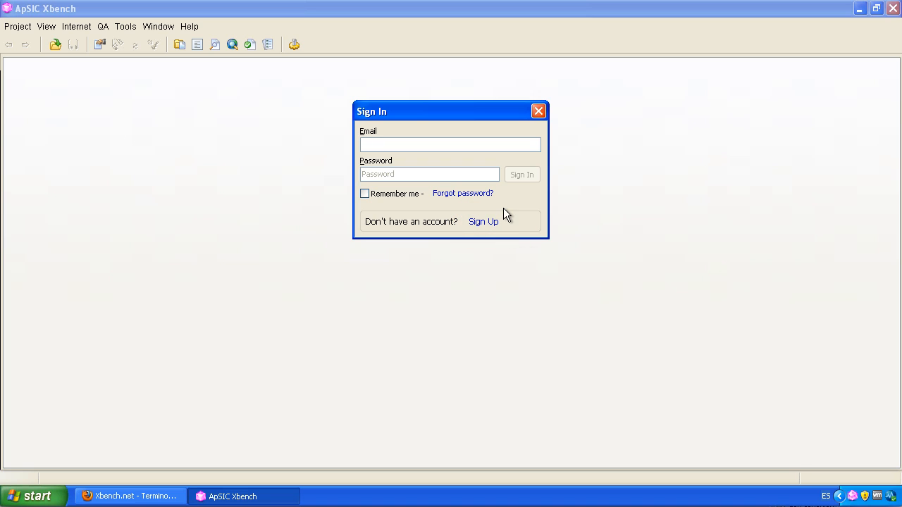
pyautogui.click(539, 111)
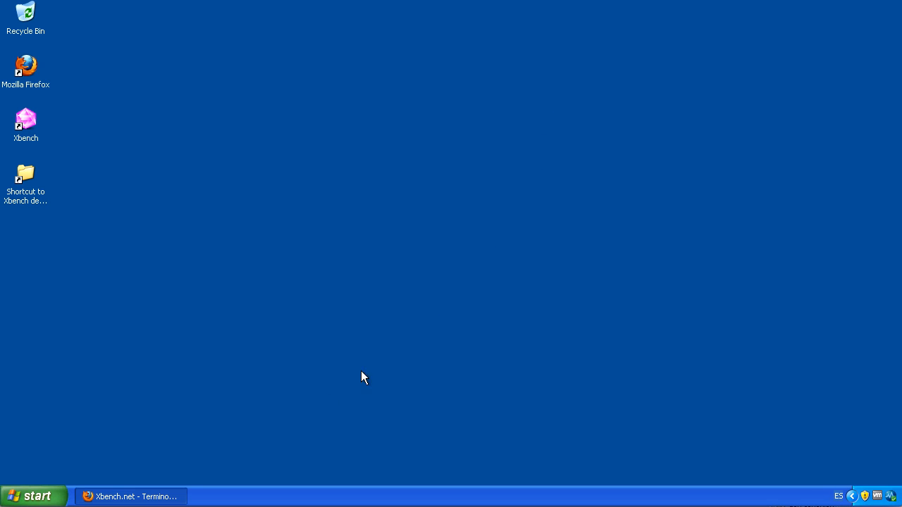
pyautogui.click(157, 496)
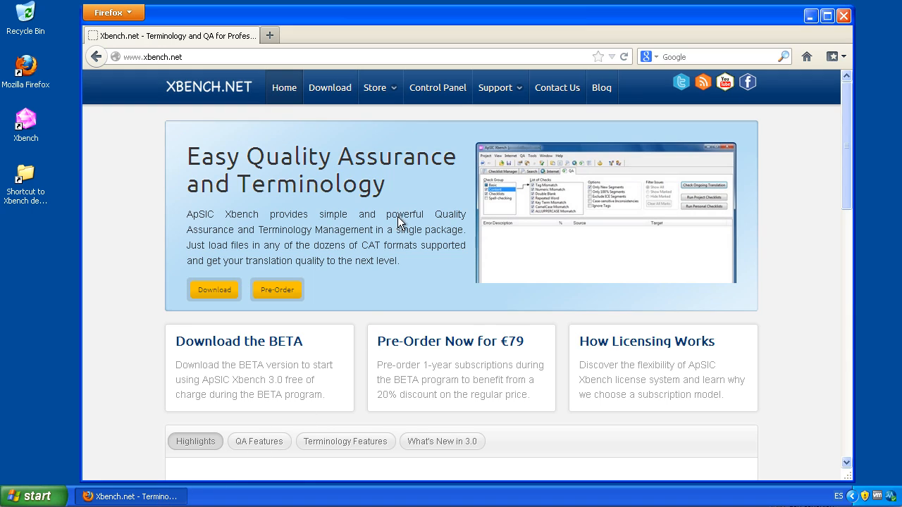
# - Sign up for a new Control Panel account with the owner's e-mail and a password, then return to sign-in
pyautogui.click(450, 96)
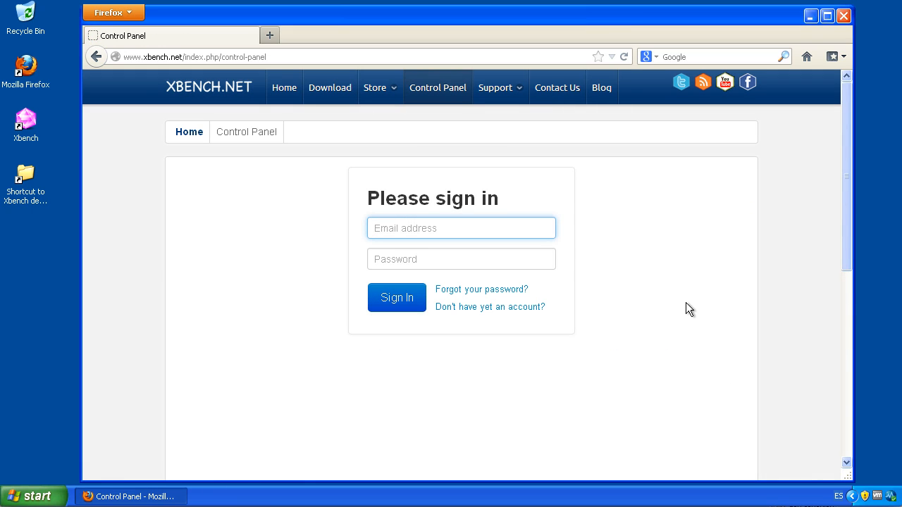
pyautogui.click(518, 309)
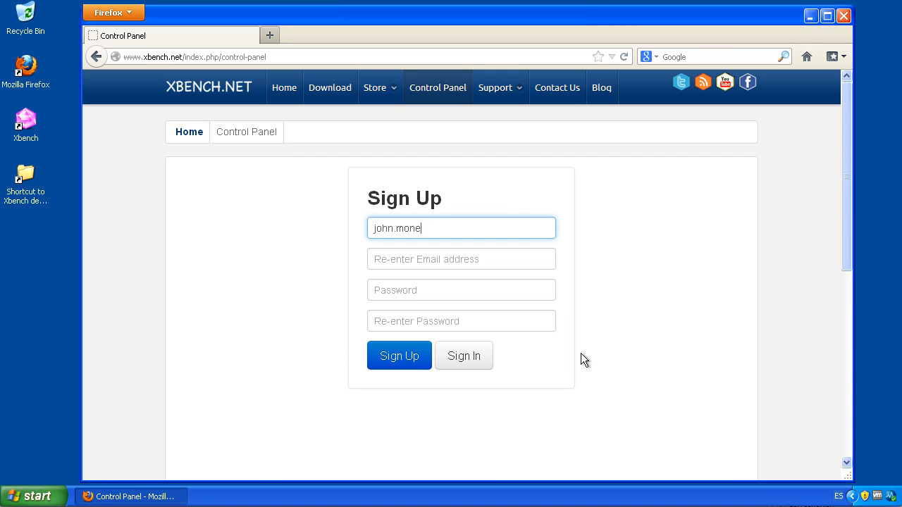
pyautogui.press('Tab')
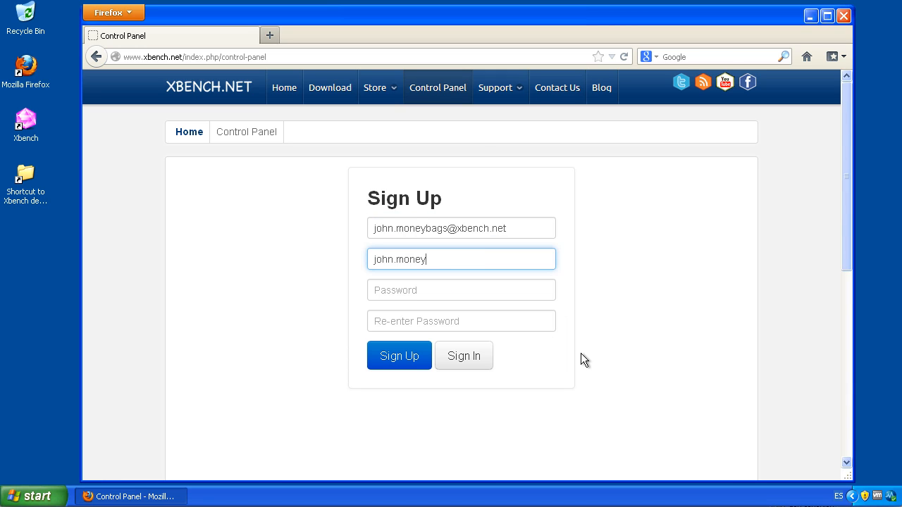
pyautogui.press('Tab')
pyautogui.write('123456789')
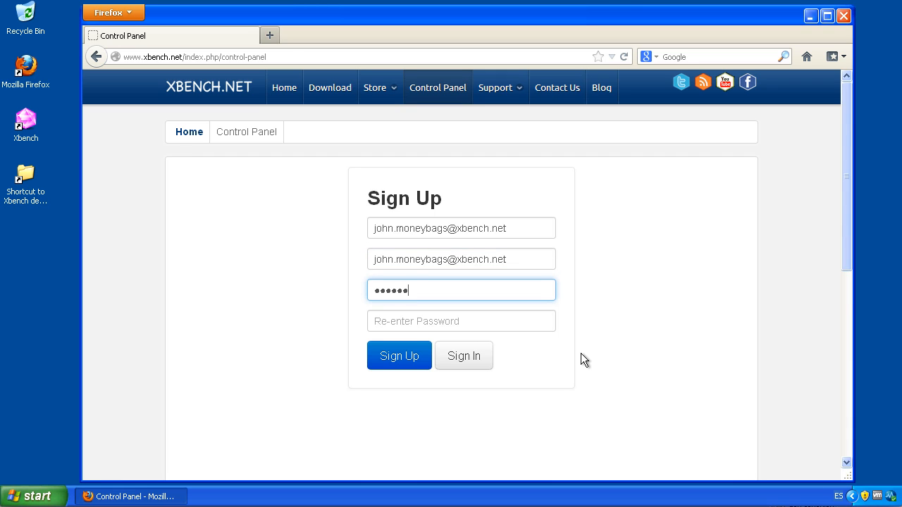
pyautogui.press('Tab')
pyautogui.write('123456789')
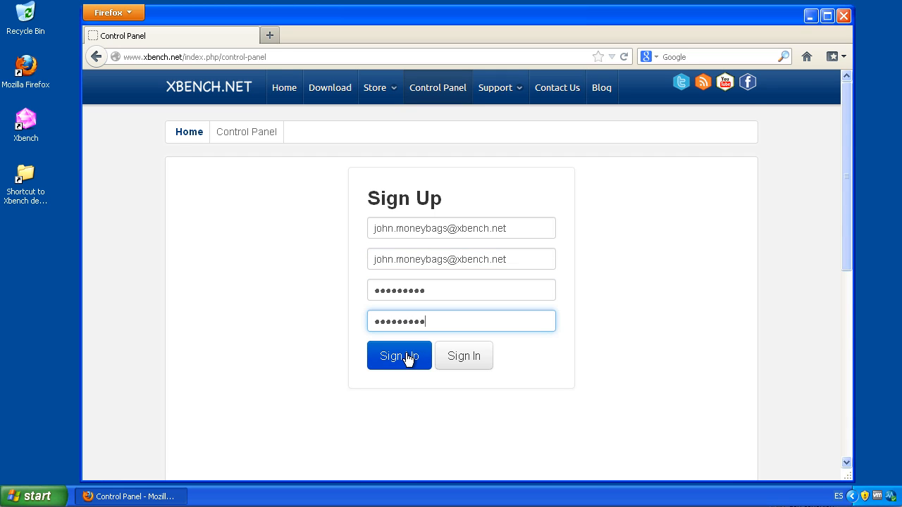
pyautogui.click(400, 357)
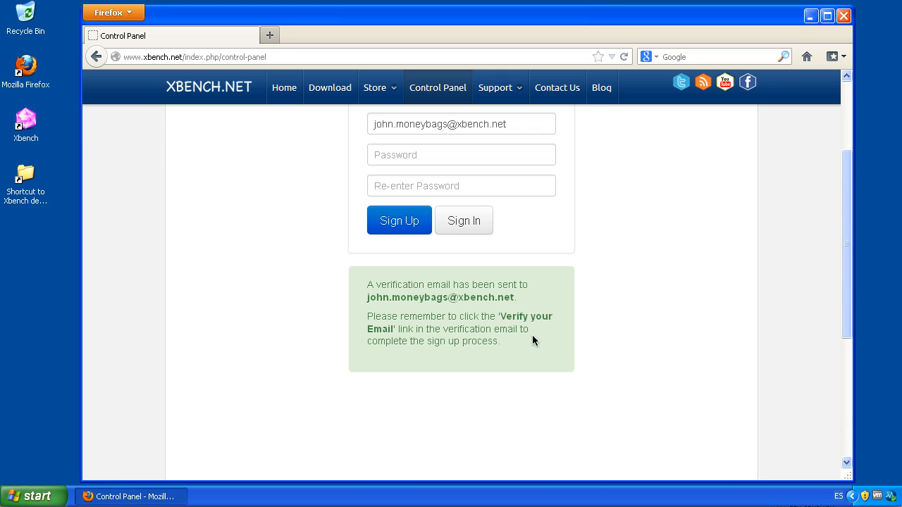
pyautogui.click(464, 223)
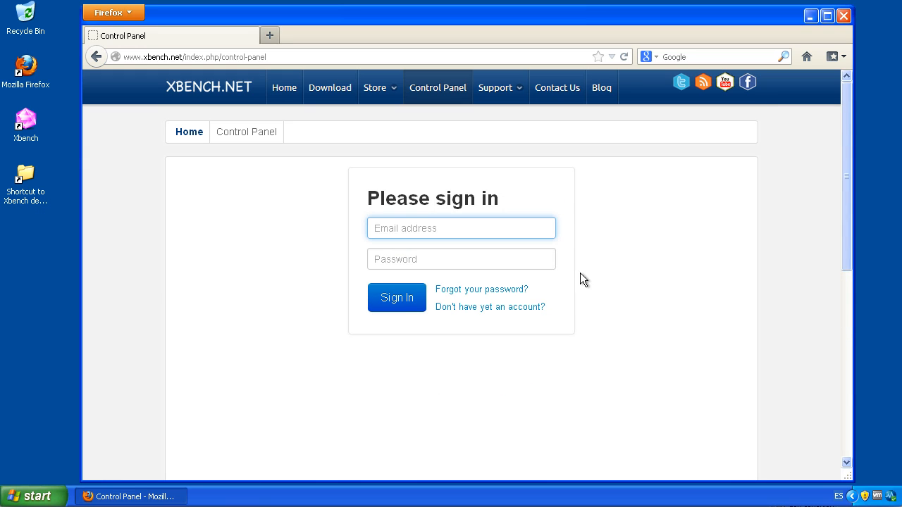
# - Sign in using the saved account e-mail and its password, then view the 3-year subscription details
pyautogui.write('john')
pyautogui.click(480, 243)
pyautogui.click(444, 255)
pyautogui.write('*********')
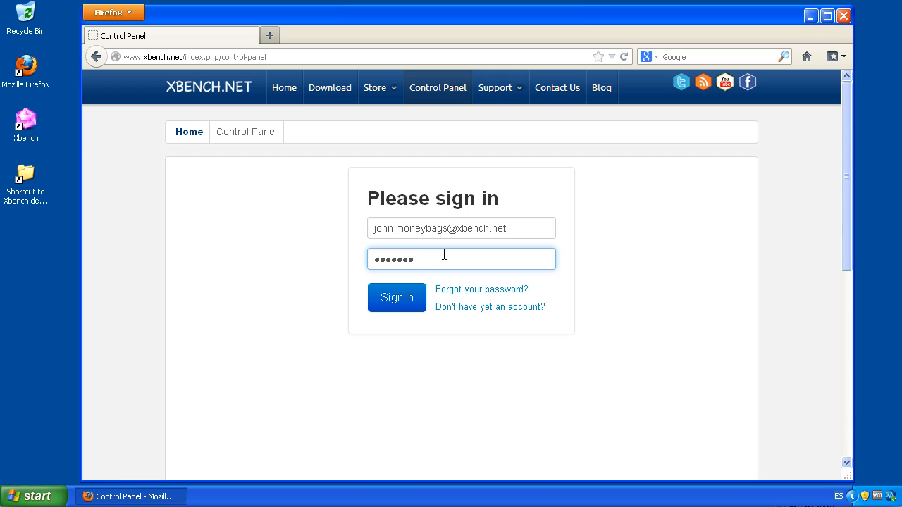
pyautogui.click(399, 301)
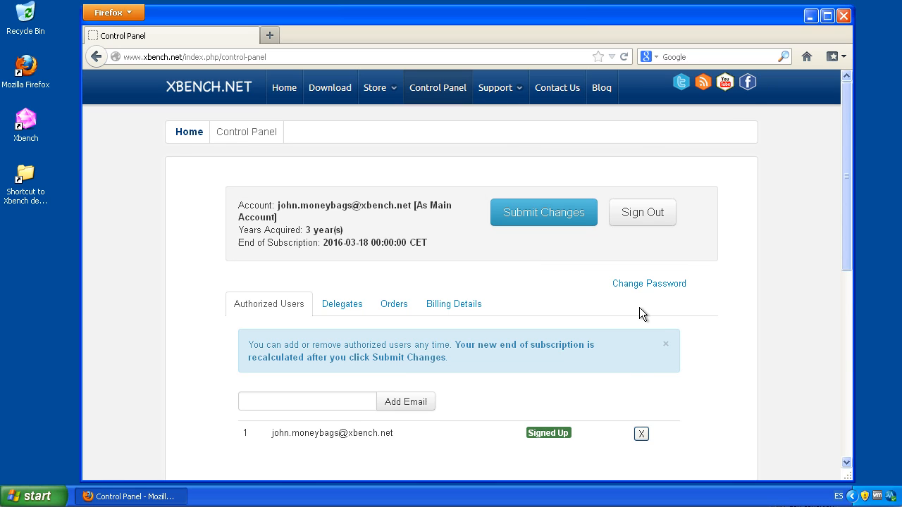
pyautogui.scroll(-2, 639, 307)
# - Remove the owner account from Authorized Users and submit the change
pyautogui.click(641, 365)
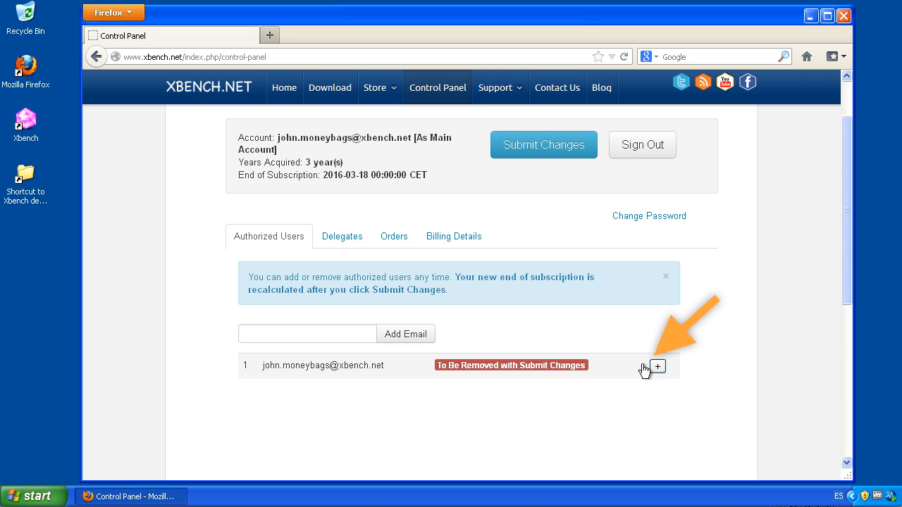
pyautogui.click(539, 145)
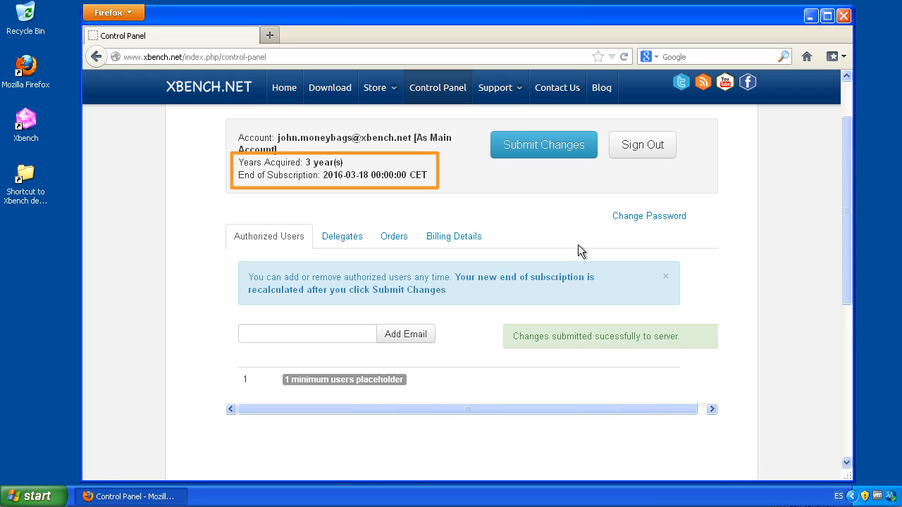
pyautogui.click(288, 331)
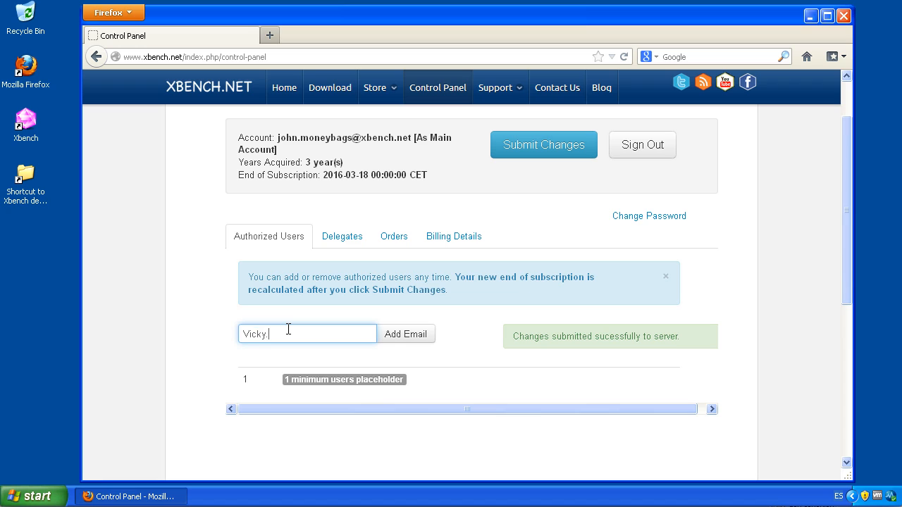
# - Add the translator's e-mail address as an authorized user and submit
pyautogui.click(416, 335)
pyautogui.click(559, 147)
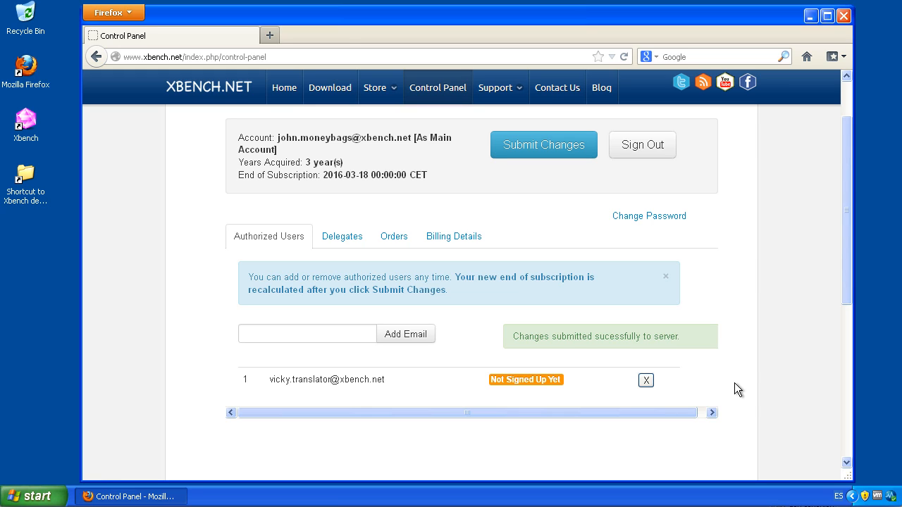
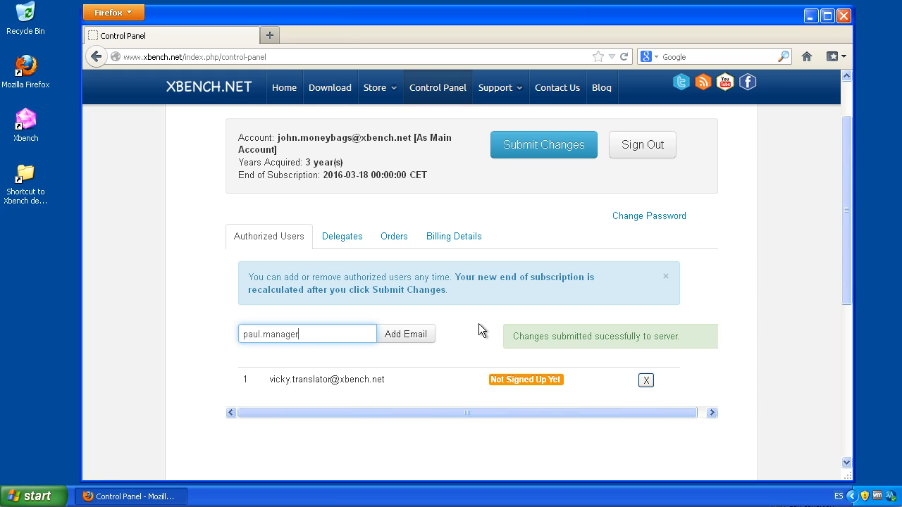
# - Add the manager's e-mail as an authorized user and submit, ending the subscription 2014-09-17
pyautogui.click(421, 334)
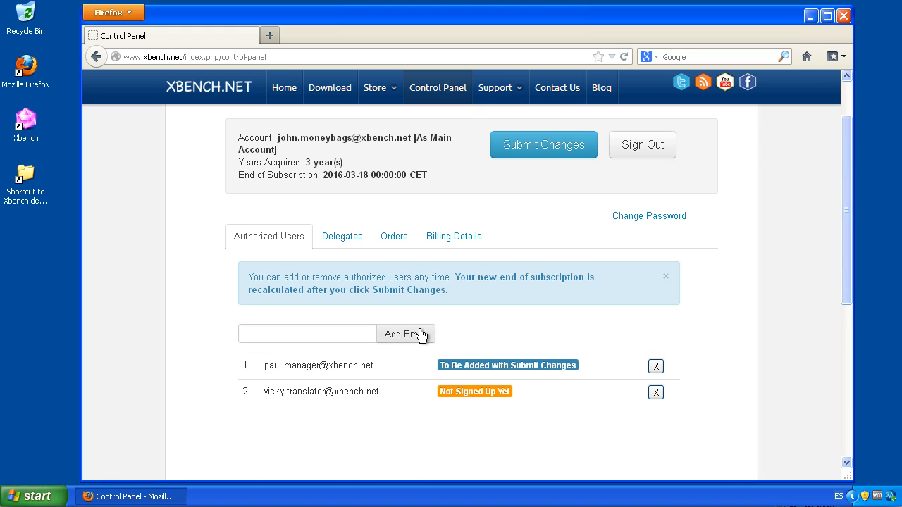
pyautogui.scroll(2, 479, 282)
pyautogui.click(525, 217)
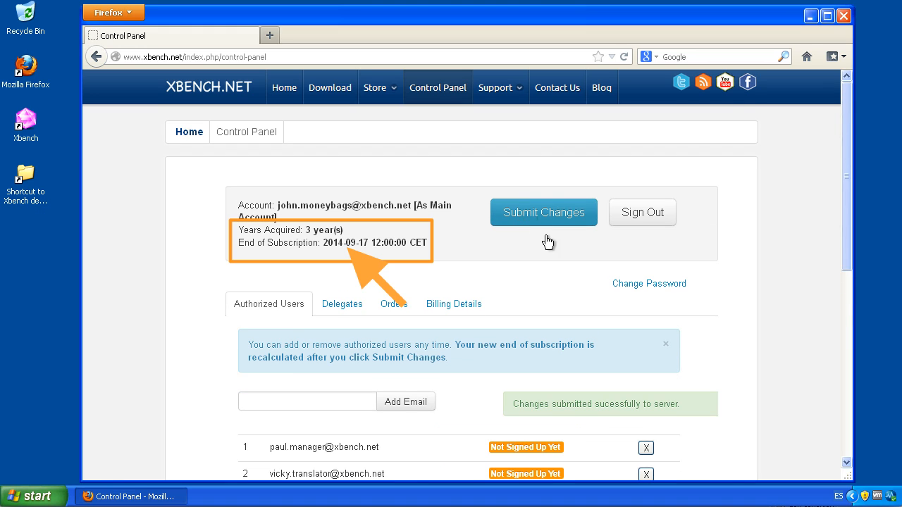
pyautogui.click(847, 464)
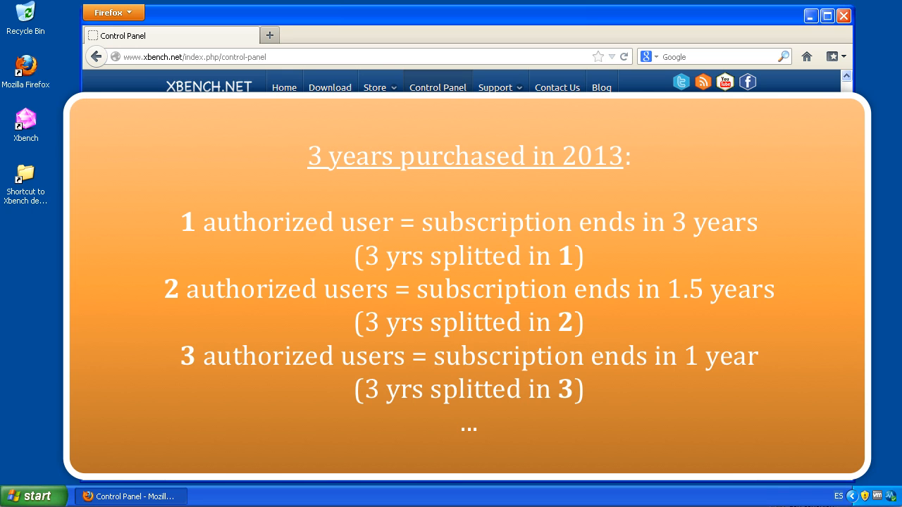
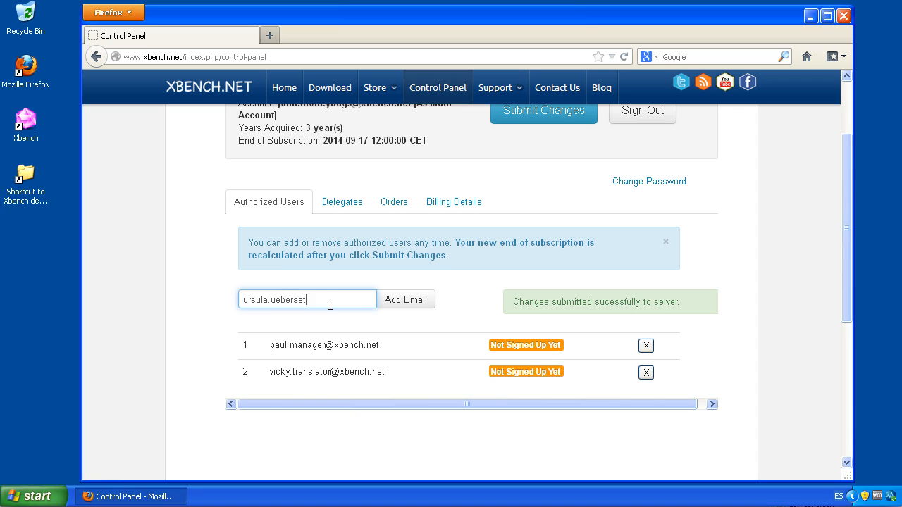
# - Type the third new user's e-mail address into the authorized user e-mail box
pyautogui.click(413, 301)
pyautogui.click(328, 300)
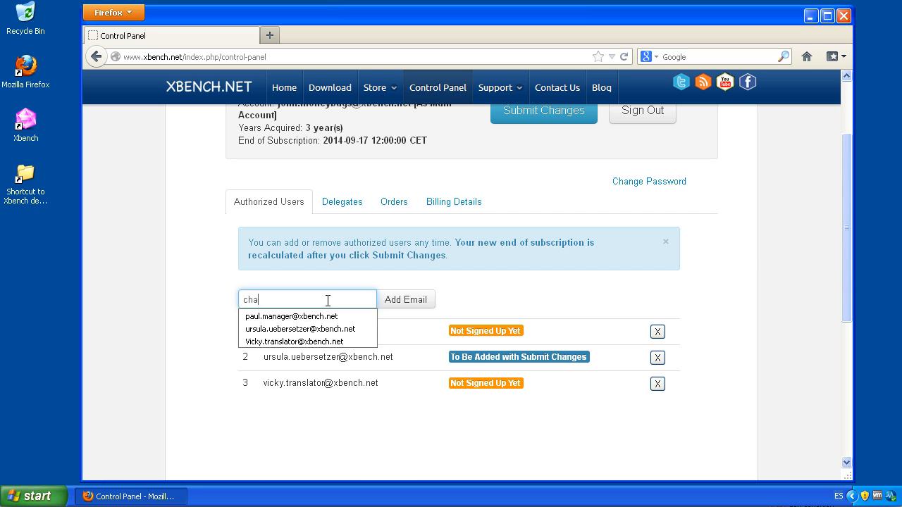
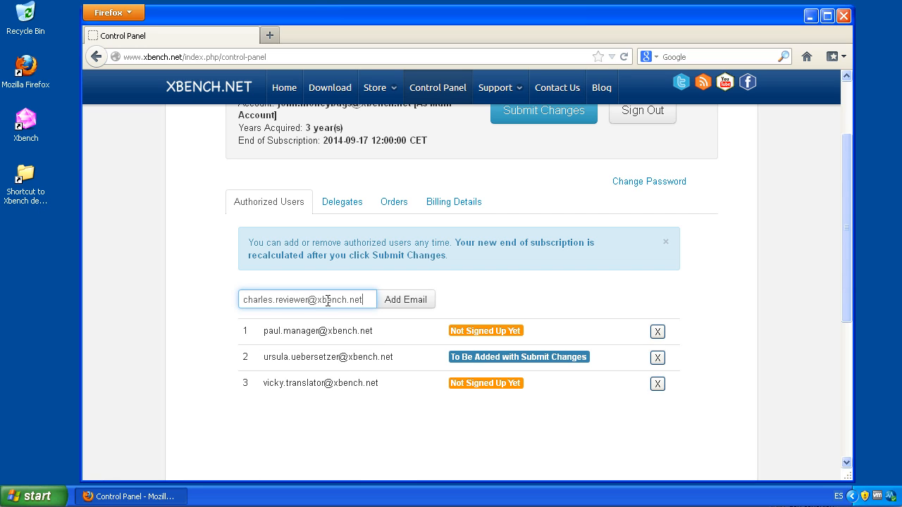
pyautogui.click(415, 303)
pyautogui.click(563, 129)
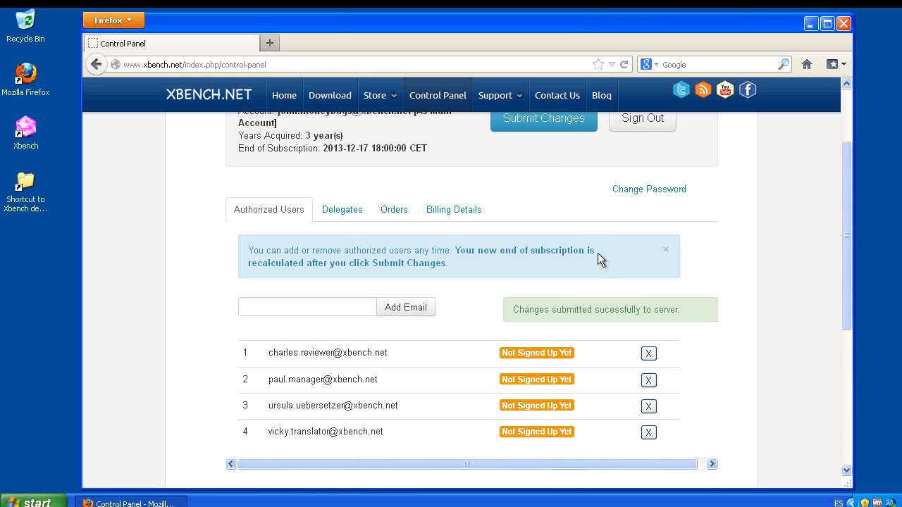
pyautogui.scroll(-4, 598, 252)
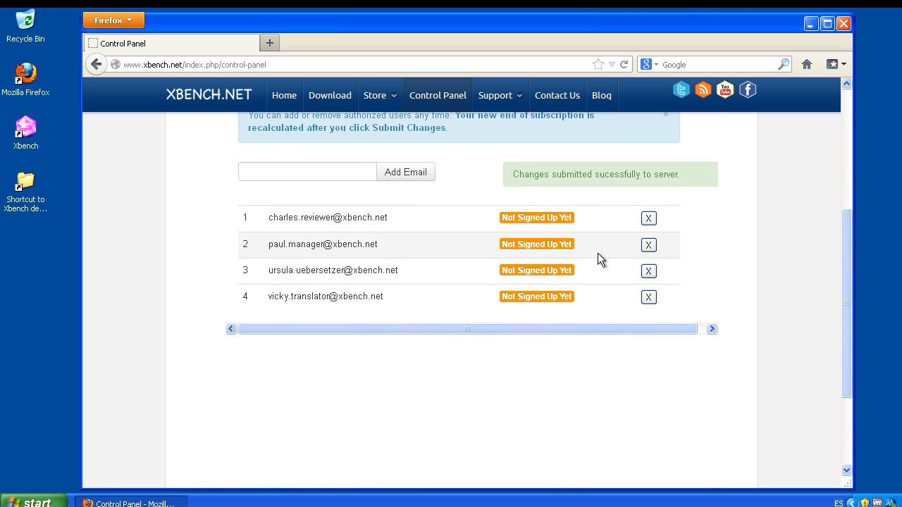
pyautogui.scroll(6, 597, 259)
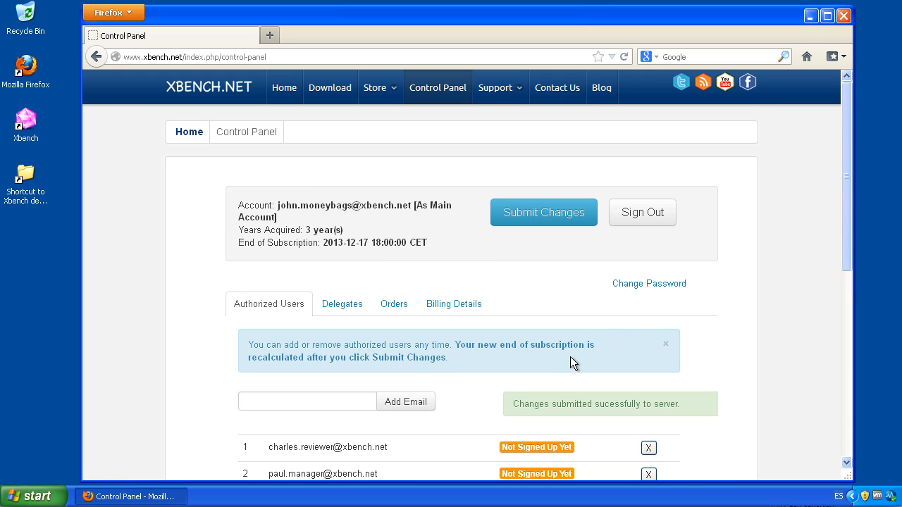
# - Remove the third-listed authorized user and submit, moving the subscription end to 2014-03-19
pyautogui.scroll(-1, 570, 357)
pyautogui.scroll(-3, 569, 358)
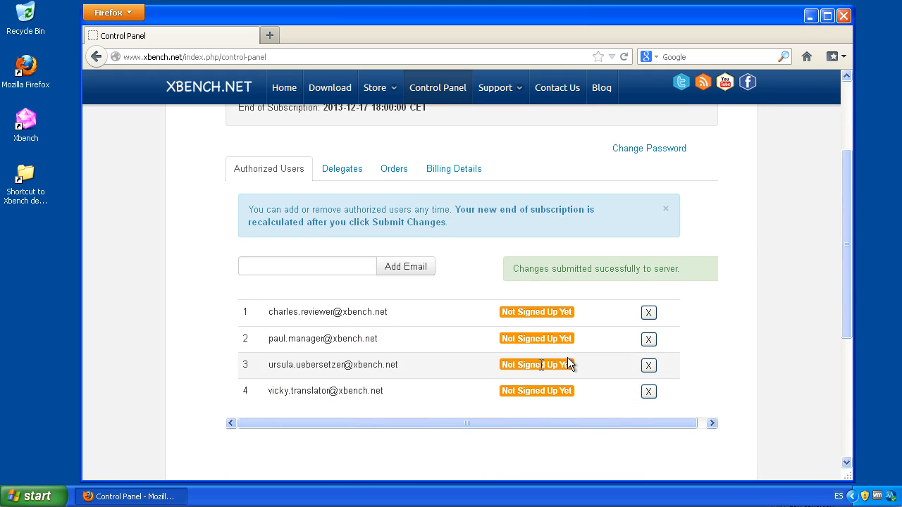
pyautogui.click(649, 366)
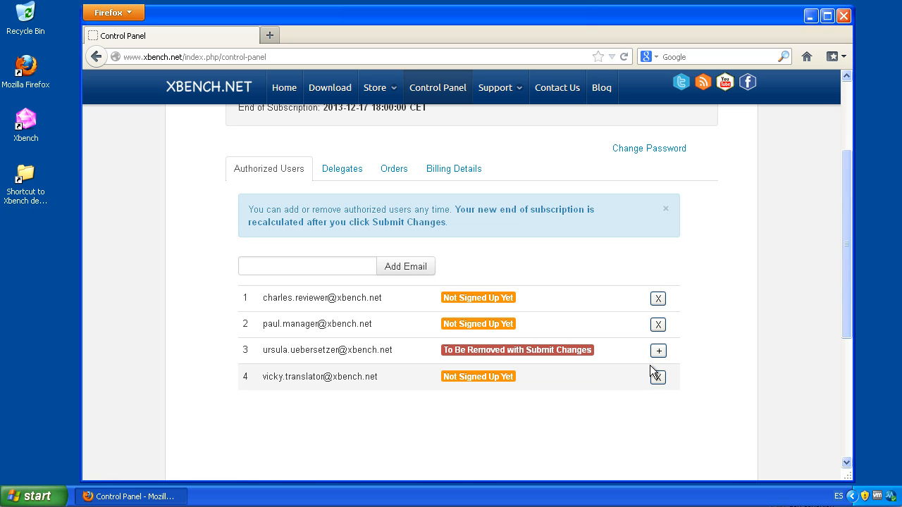
pyautogui.scroll(3, 611, 275)
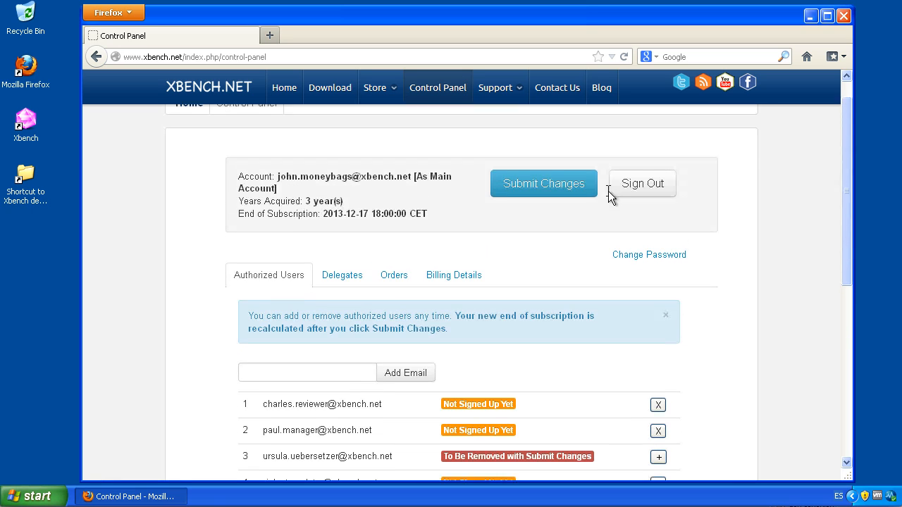
pyautogui.scroll(1, 608, 191)
pyautogui.click(554, 207)
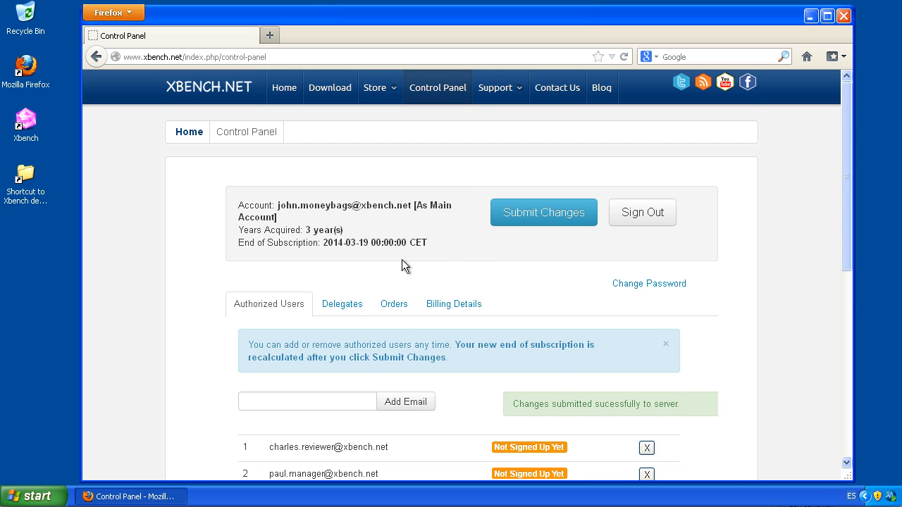
pyautogui.scroll(-2, 828, 273)
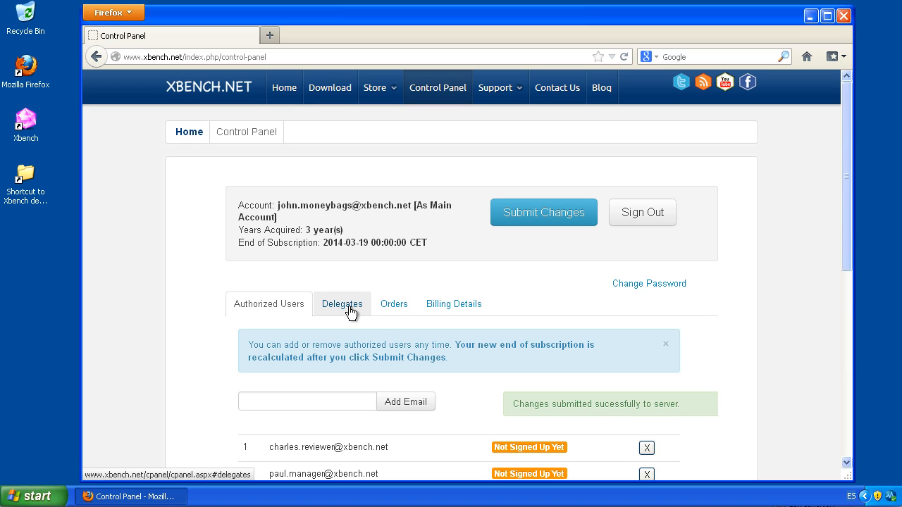
pyautogui.click(350, 311)
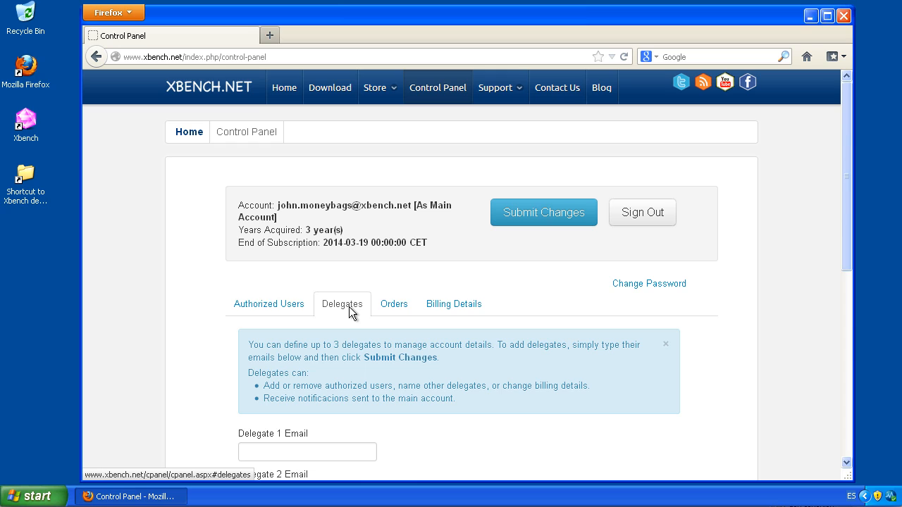
# - Enter the manager's e-mail address as the Delegate 1 e-mail
pyautogui.scroll(-2, 632, 284)
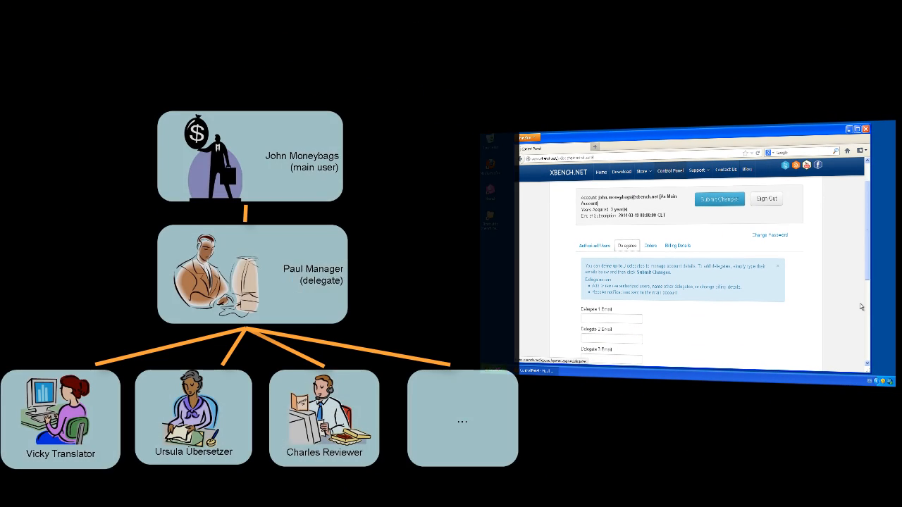
pyautogui.click(610, 317)
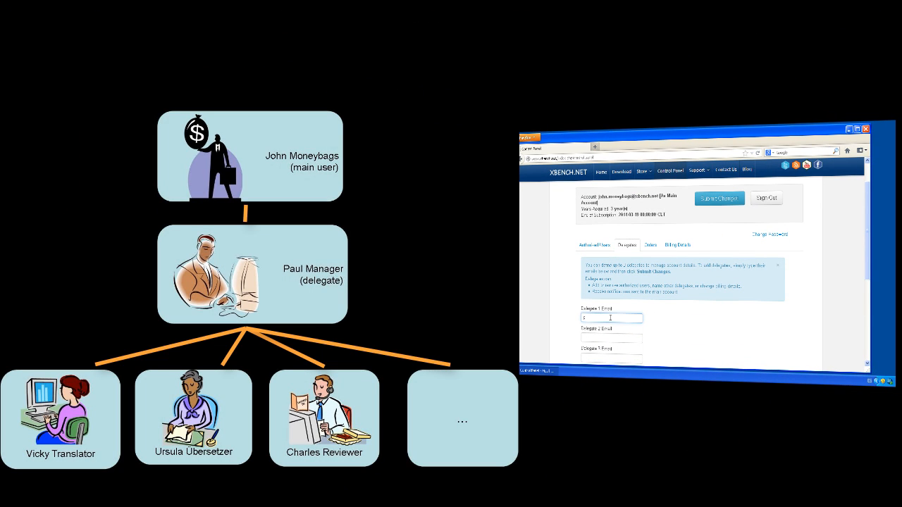
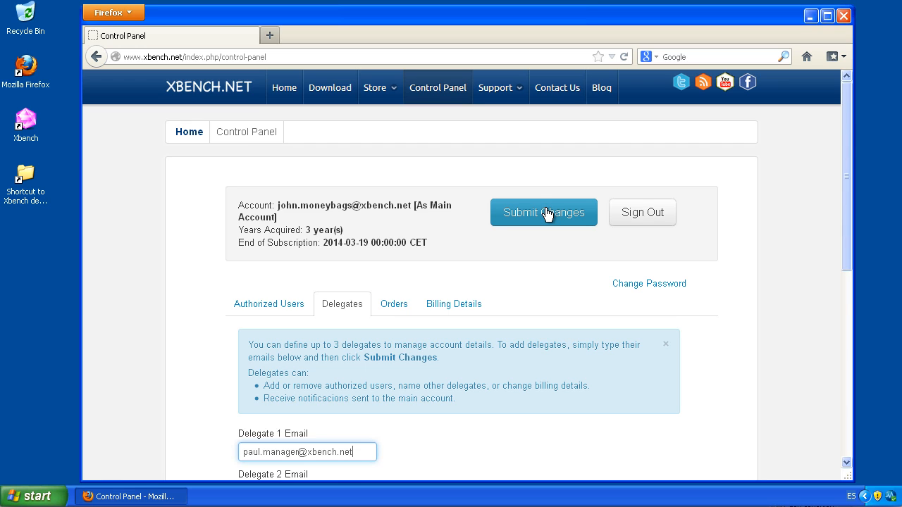
# - Save the manager as Delegate 1 and check the order history shows one 3-year Award order from 2013-03-13
pyautogui.click(547, 214)
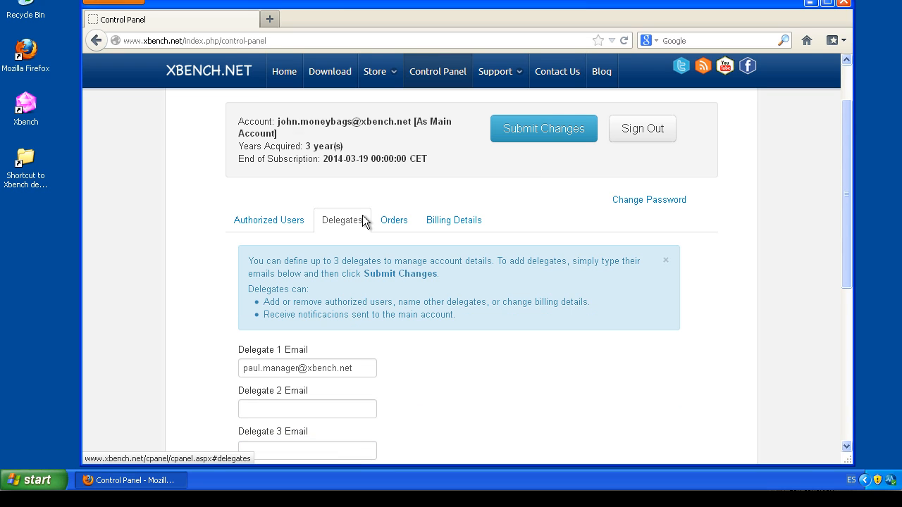
pyautogui.click(363, 216)
pyautogui.click(395, 220)
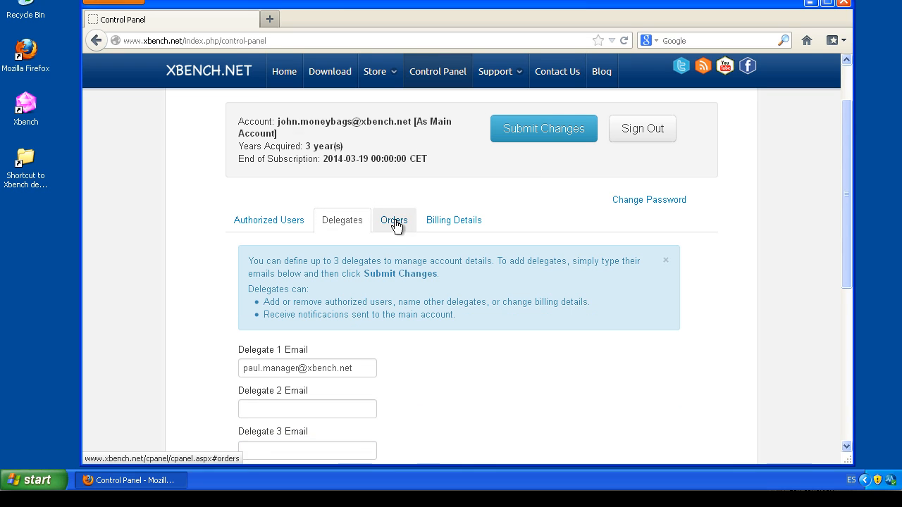
pyautogui.click(395, 221)
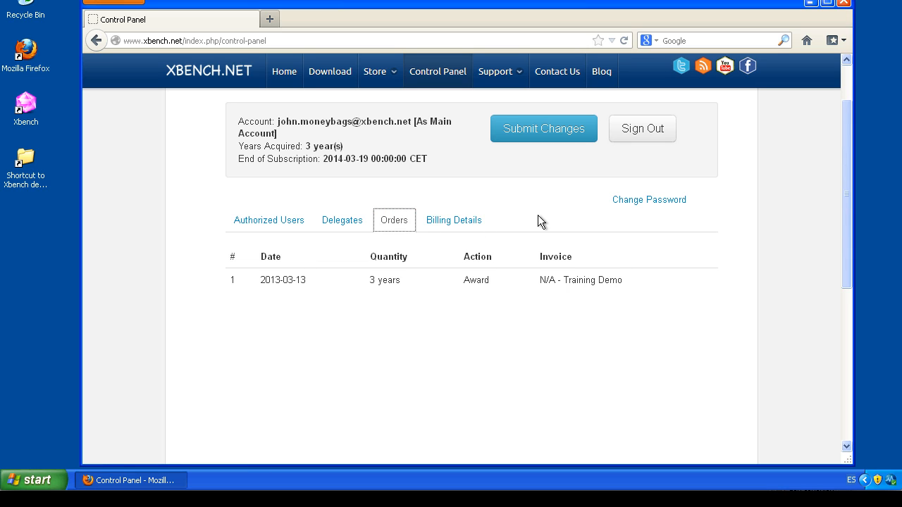
# - Review the Billing Details form, then sign out back to the Please sign in form
pyautogui.click(468, 224)
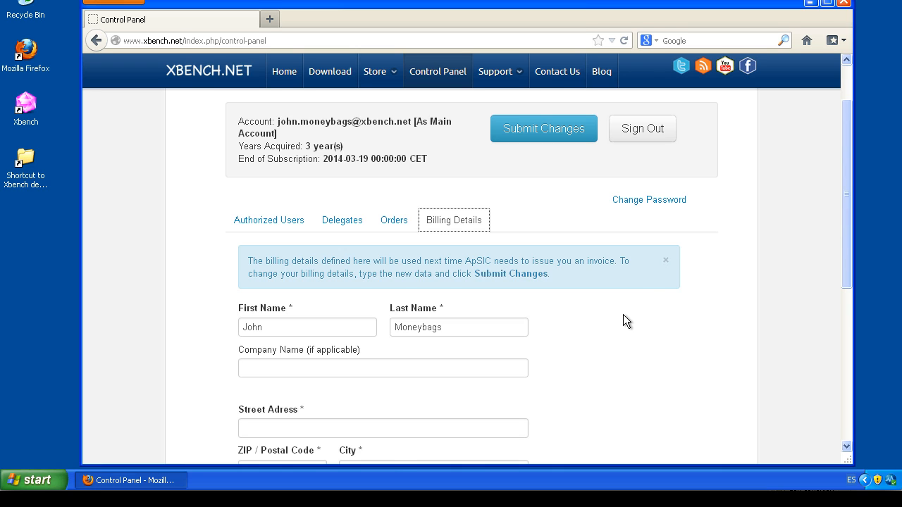
pyautogui.scroll(1, 788, 215)
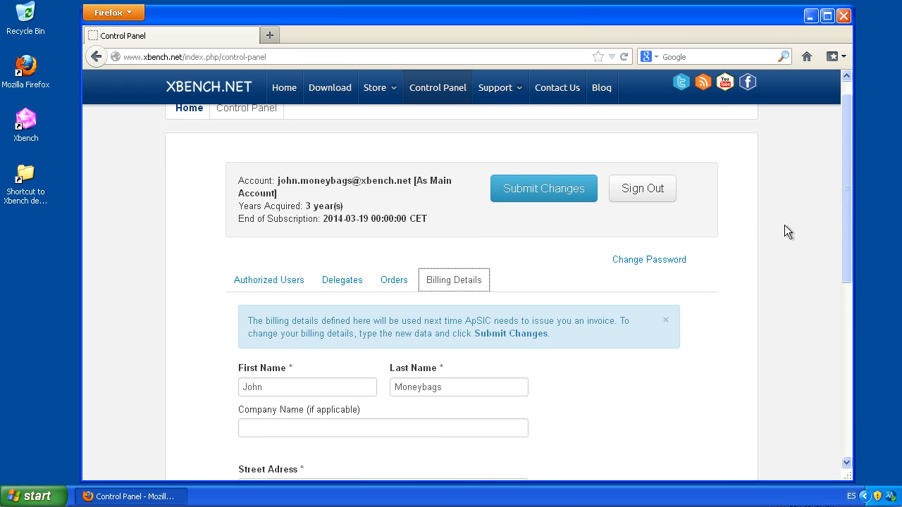
pyautogui.click(645, 191)
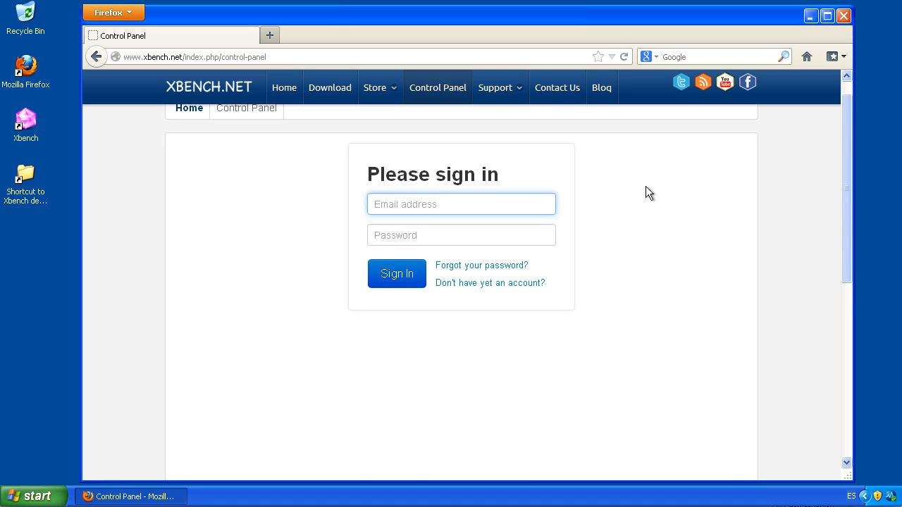